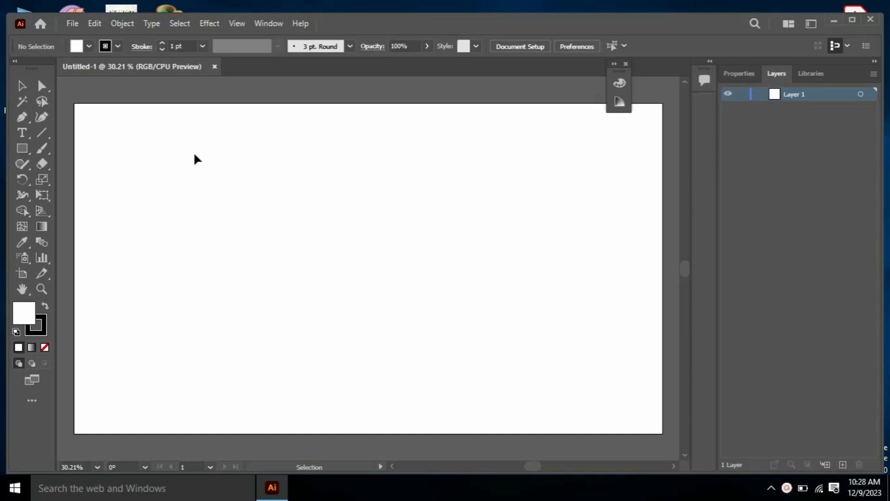
Draw a long horizontal line across the top and duplicate it twice below it.
key(p)
click(164, 127)
click(594, 124)
key(v)
click(301, 128)
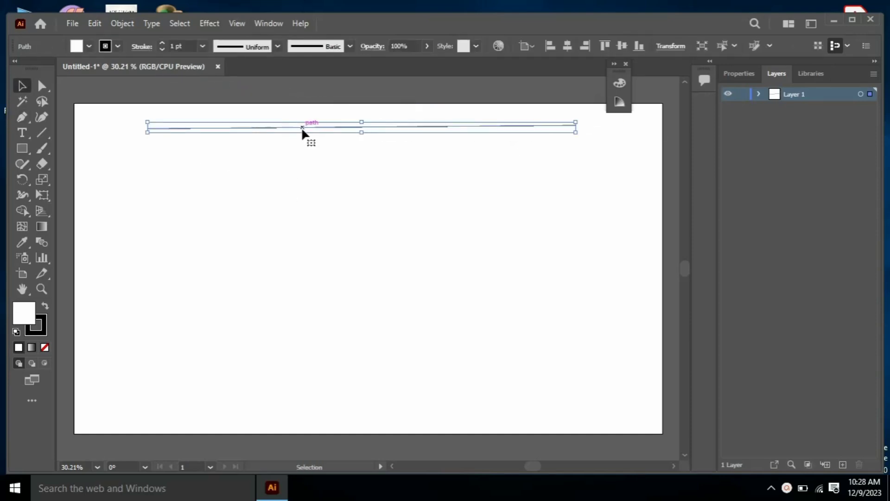
mouse_move(302, 131)
mouse_down()
mouse_move(345, 136)
mouse_move(348, 149)
mouse_up()
drag(366, 186, 179, 84)
Make a 60° reflected copy of the lines and add another parallel diagonal pair to the left.
click(210, 24)
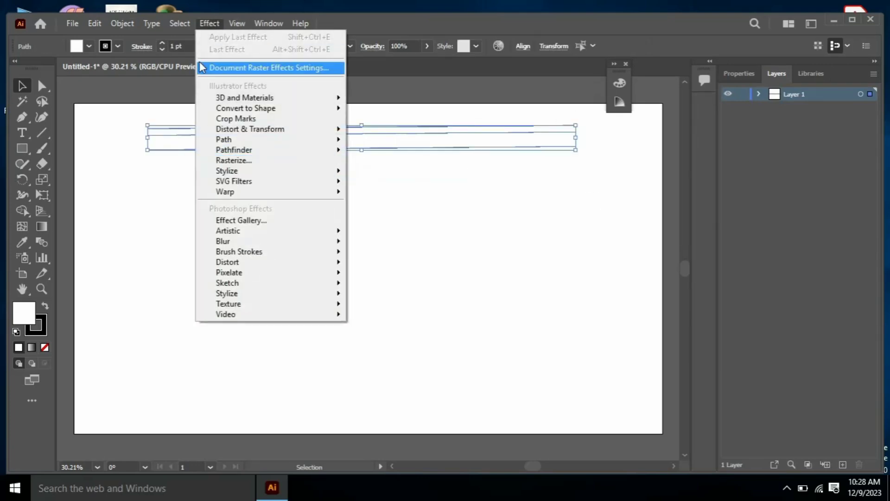
right_click(341, 278)
click(505, 256)
double_click(436, 221)
text(60)
key(Tab)
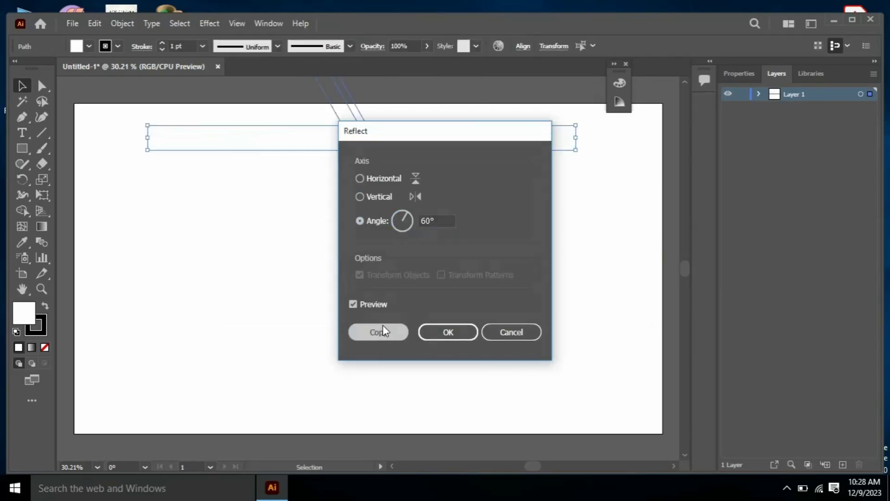
click(384, 330)
drag(417, 218, 368, 330)
click(401, 332)
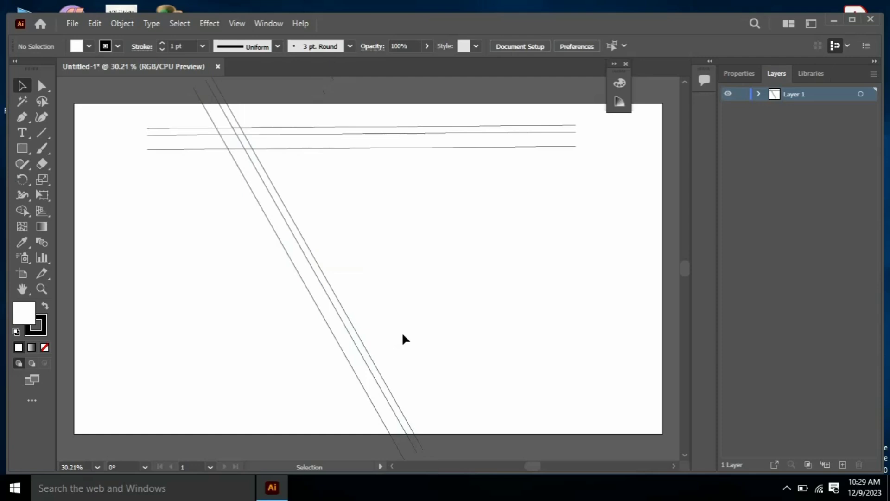
mouse_move(349, 367)
mouse_down()
mouse_move(363, 376)
mouse_move(404, 367)
mouse_up()
click(332, 339)
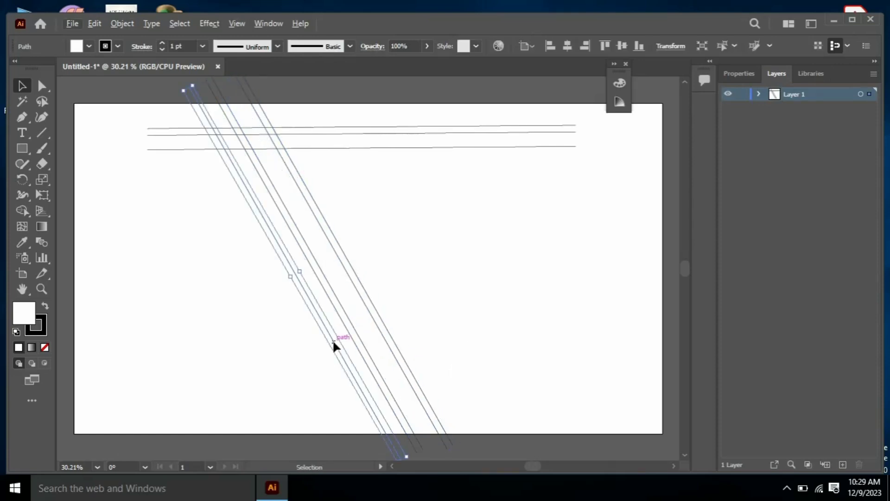
drag(334, 343, 305, 333)
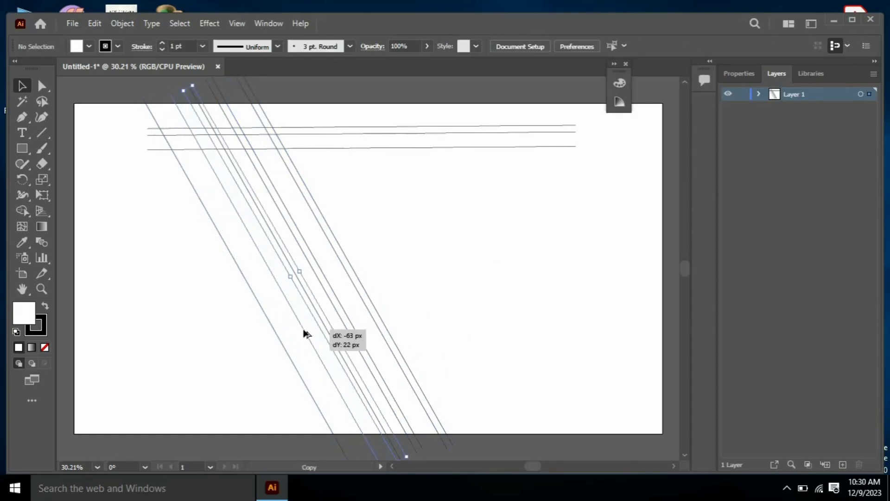
Mirror all the diagonals with a reflected copy and rotate it to slope the other way.
drag(418, 283, 273, 420)
right_click(340, 287)
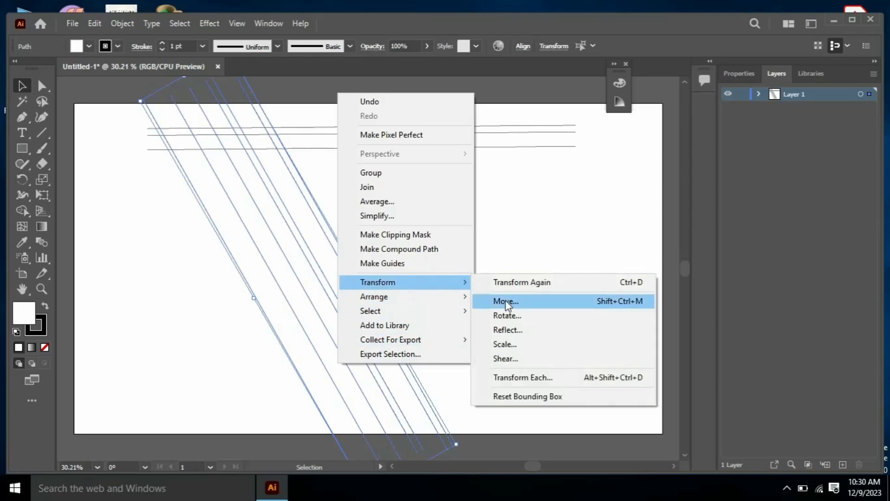
click(508, 330)
click(431, 222)
text(3)
click(378, 332)
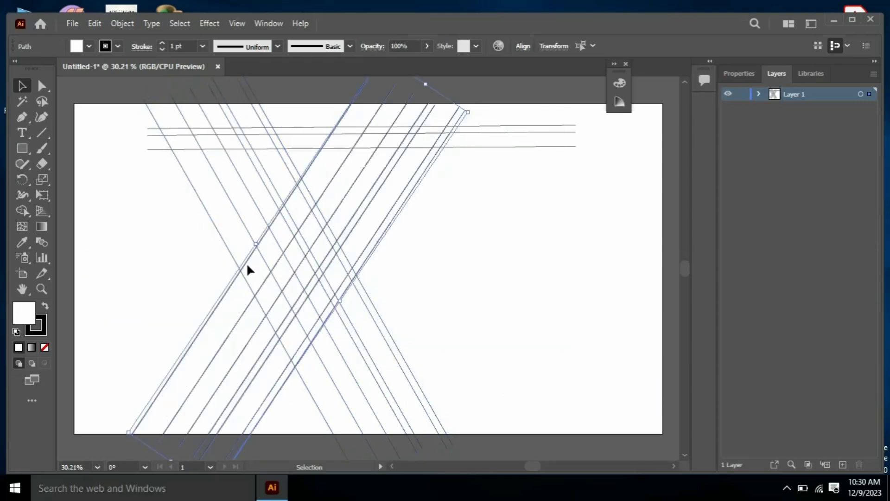
mouse_move(502, 105)
mouse_down()
mouse_move(187, 405)
mouse_move(325, 322)
mouse_up()
click(546, 321)
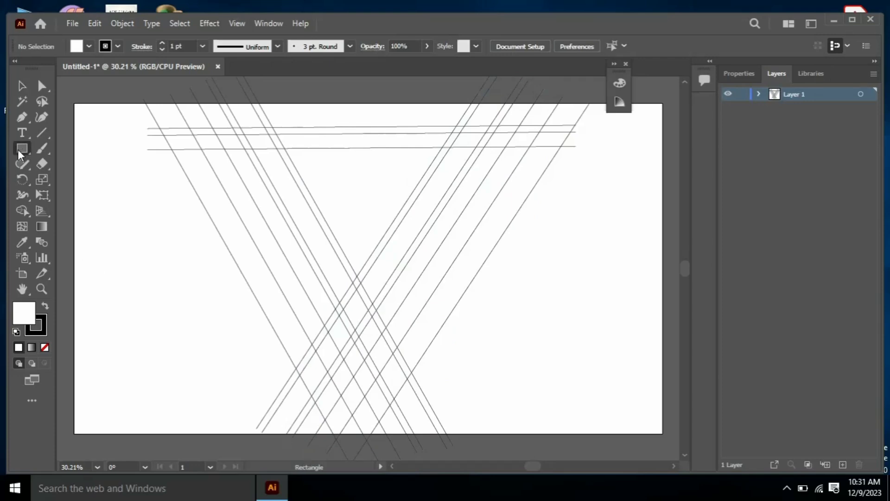
Draw unfilled guide circles and place a small one on the top lines.
key(l)
mouse_move(124, 251)
mouse_down()
mouse_move(174, 299)
mouse_move(181, 168)
mouse_move(156, 259)
mouse_up()
key(/)
mouse_move(181, 234)
mouse_down()
mouse_move(165, 251)
mouse_move(240, 145)
mouse_up()
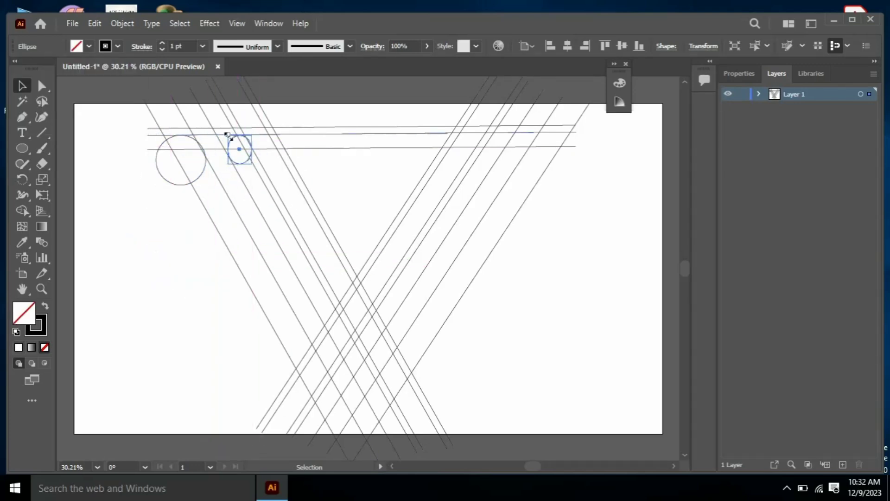
click(104, 255)
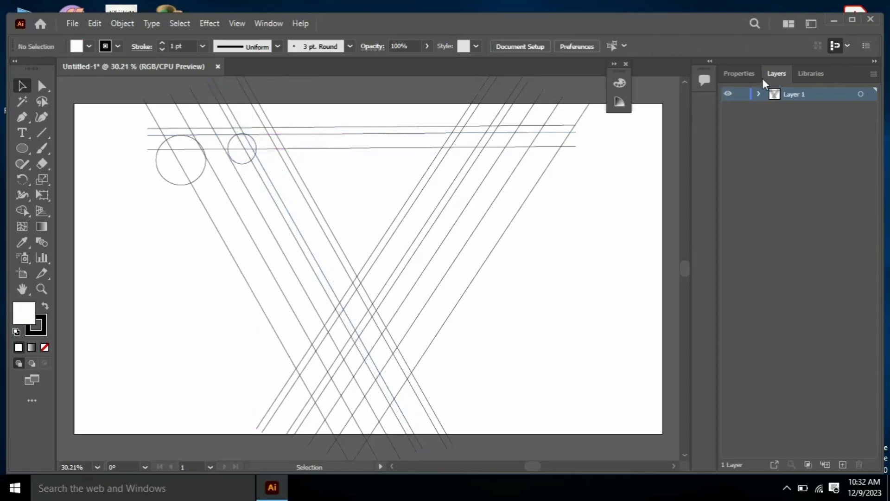
click(759, 93)
mouse_move(242, 135)
mouse_down()
mouse_move(238, 157)
mouse_move(269, 151)
mouse_up()
click(248, 167)
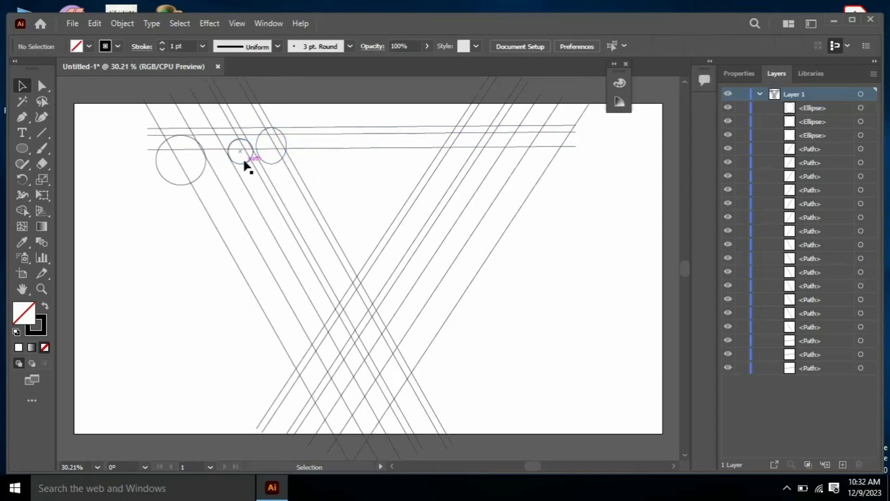
Copy a circle to the bottom crossing, enlarge it, and add a concentric copy.
click(246, 162)
mouse_move(272, 145)
mouse_down()
mouse_move(181, 268)
mouse_move(287, 151)
mouse_move(142, 276)
mouse_move(553, 150)
mouse_move(536, 172)
mouse_move(552, 152)
mouse_move(340, 316)
mouse_move(334, 329)
mouse_move(349, 330)
mouse_move(281, 332)
mouse_up()
drag(327, 354, 327, 389)
drag(284, 348, 293, 347)
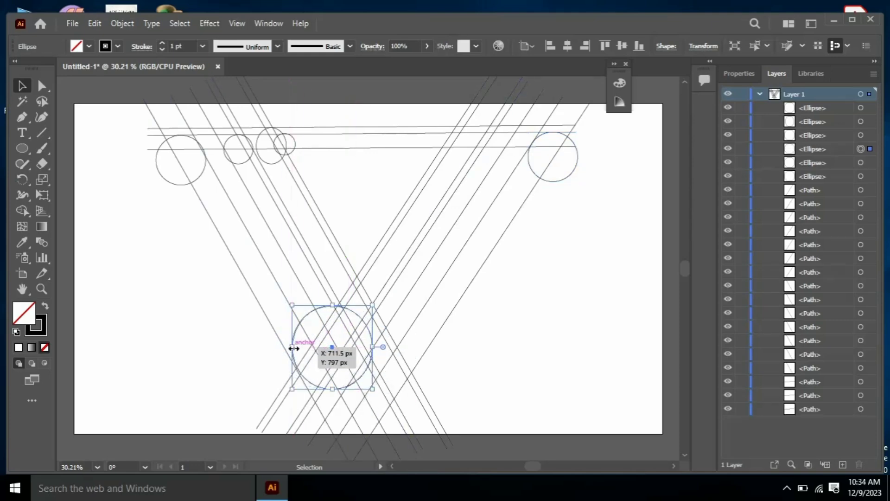
drag(372, 347, 384, 347)
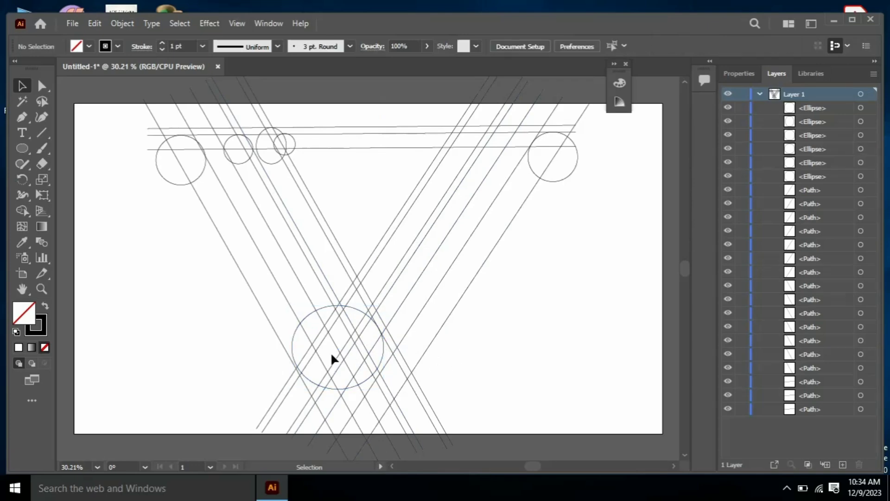
drag(331, 352, 118, 344)
mouse_move(134, 380)
mouse_down()
mouse_move(327, 344)
mouse_move(331, 380)
mouse_up()
click(176, 334)
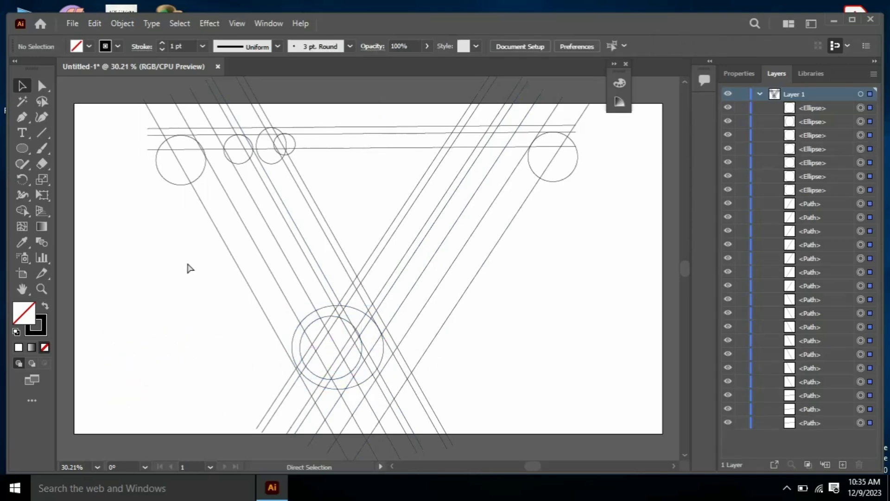
Try a black fill on all artwork, undo it, and merge the left diagonal band with Shape Builder.
key(ctrl+a)
click(619, 84)
click(467, 165)
key(ctrl+z)
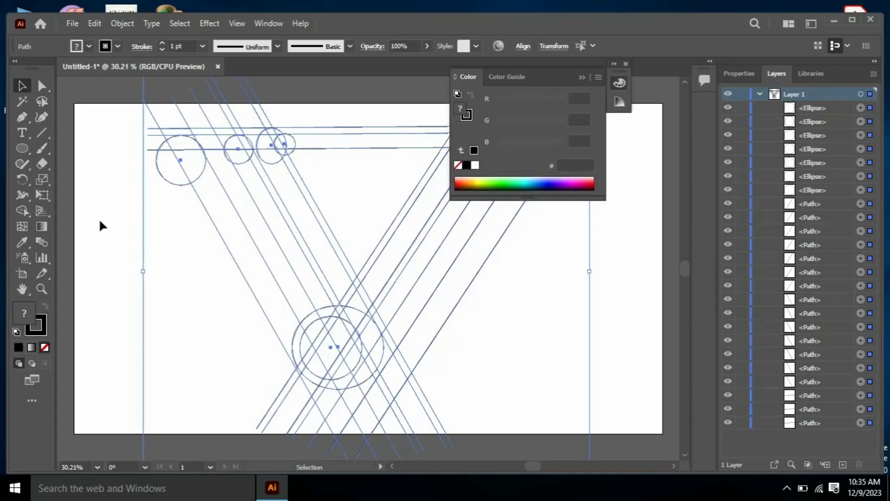
key(shift+m)
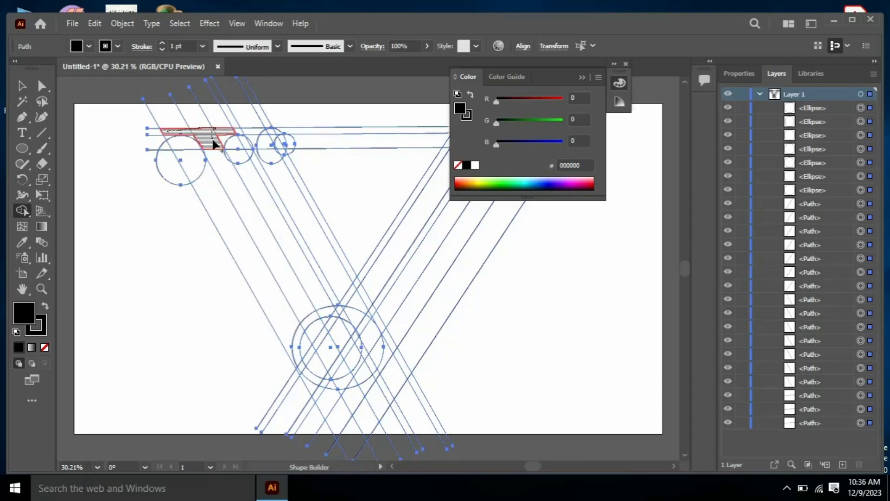
drag(213, 144, 230, 182)
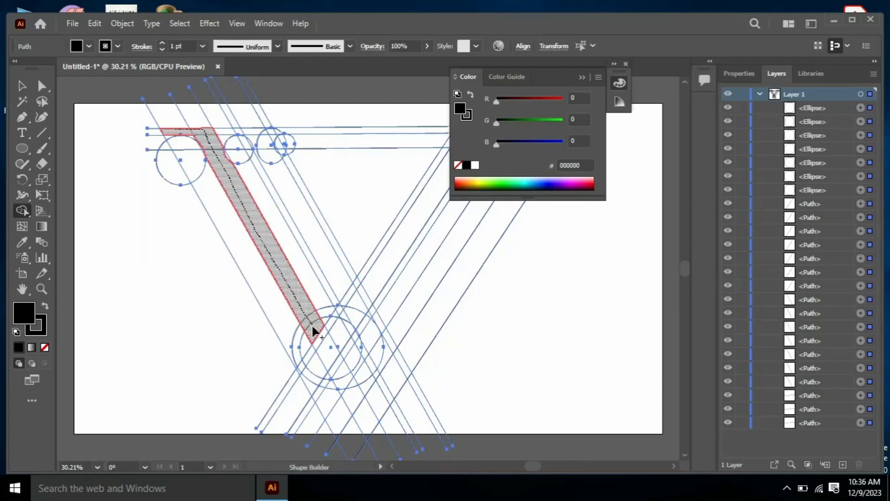
drag(313, 331, 320, 341)
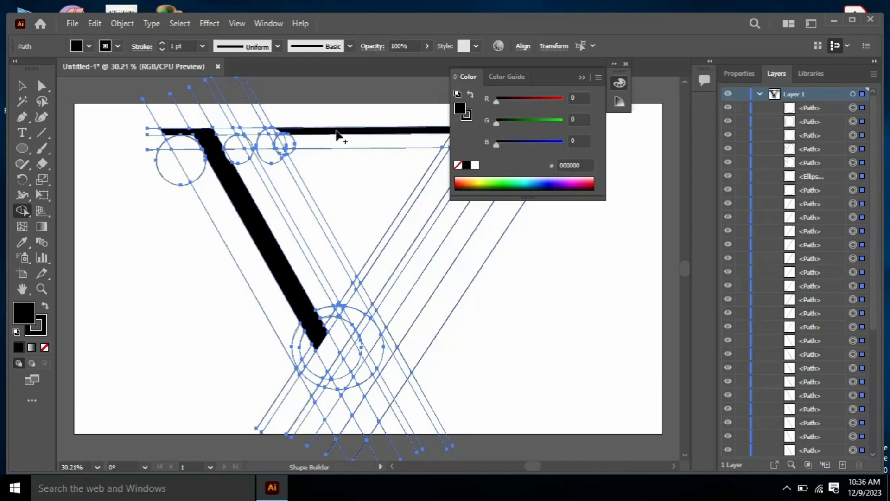
Merge the second, right and middle diagonal bands into single shapes.
drag(267, 145, 274, 172)
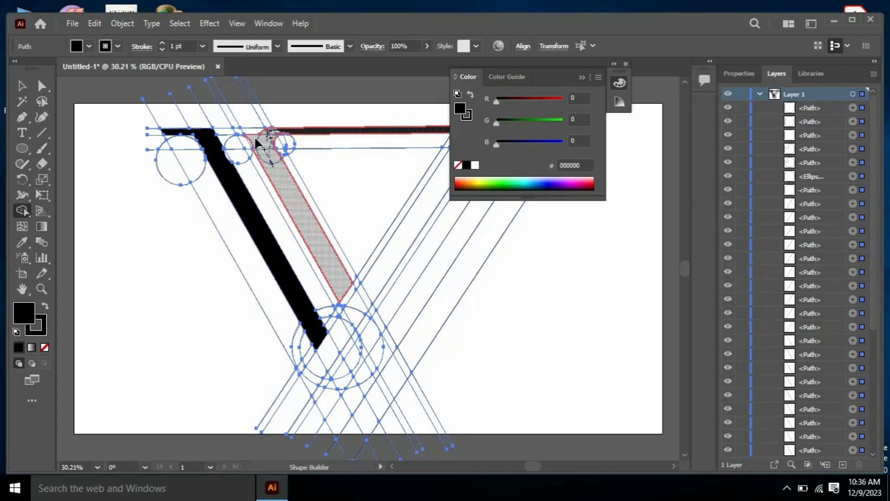
drag(255, 140, 343, 292)
key(ctrl+z)
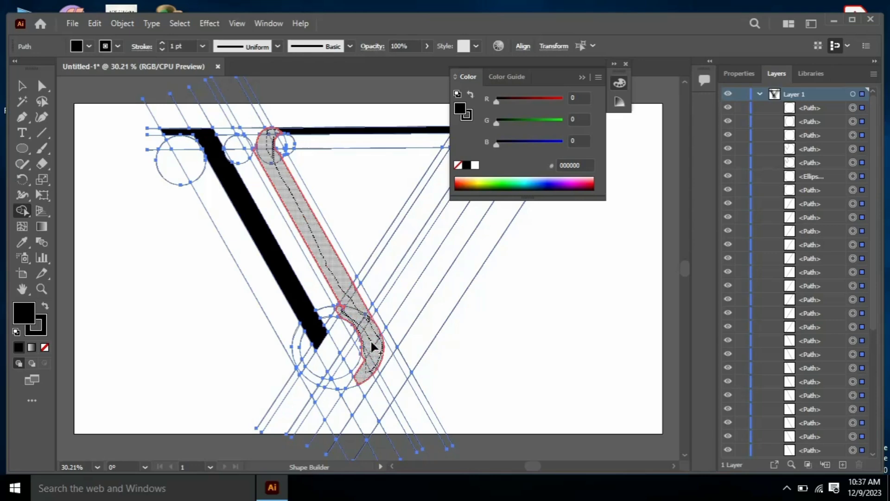
drag(306, 374, 301, 368)
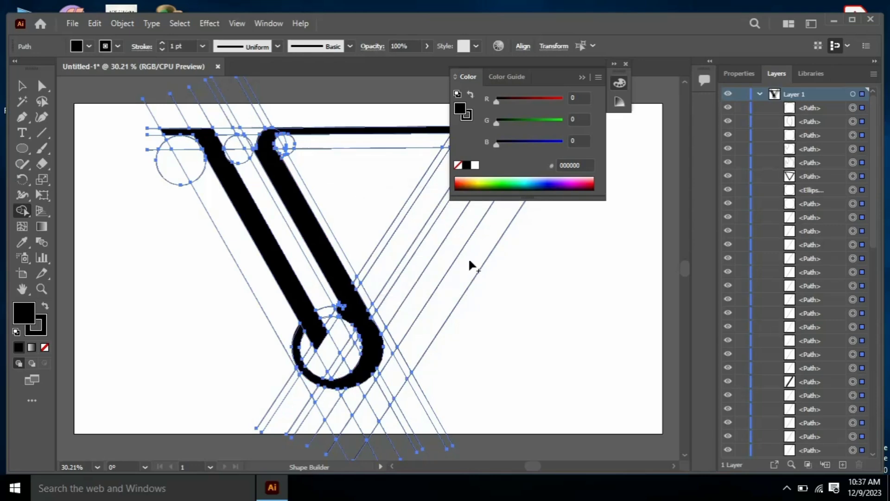
drag(442, 157, 326, 333)
drag(559, 143, 456, 295)
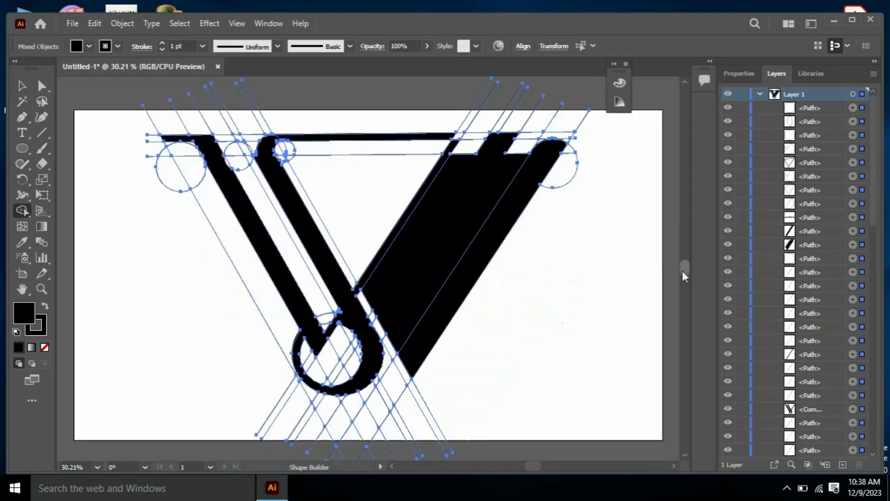
scroll(683, 269, up, 2)
mouse_move(529, 143)
mouse_down()
mouse_move(463, 155)
mouse_move(404, 320)
mouse_up()
drag(398, 384, 386, 364)
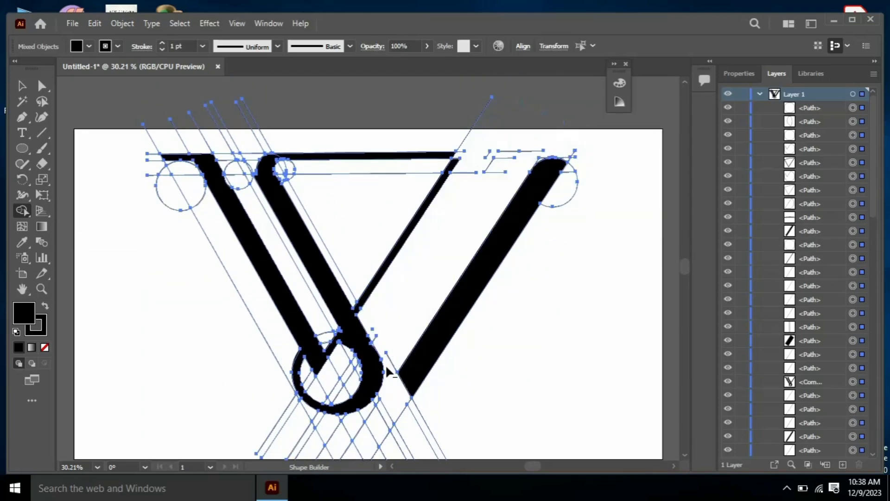
Remove the small top-right piece, leftover segments below the logo, and guide lines above.
key(ctrl+minus)
drag(462, 371, 264, 296)
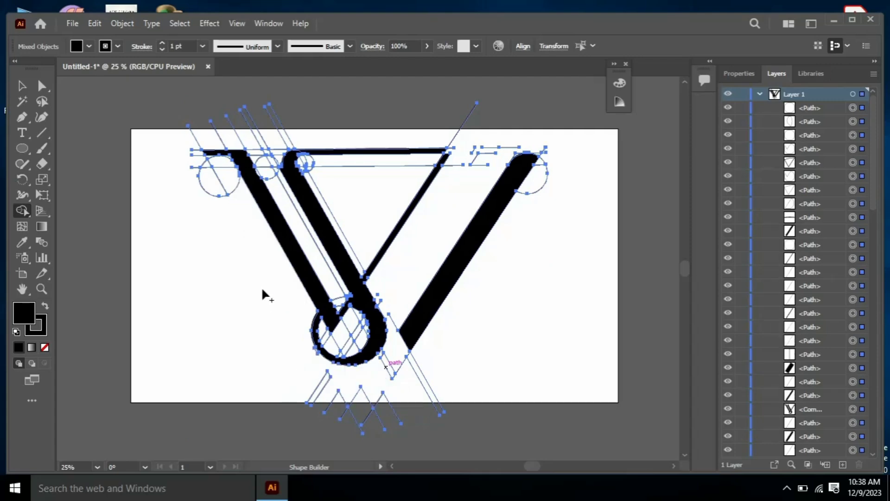
click(543, 181)
drag(490, 330, 395, 371)
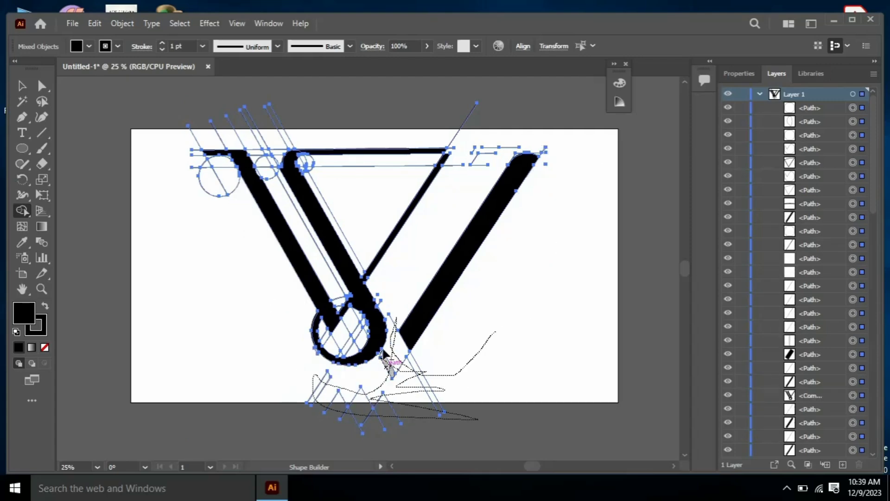
drag(278, 389, 489, 404)
drag(220, 130, 459, 160)
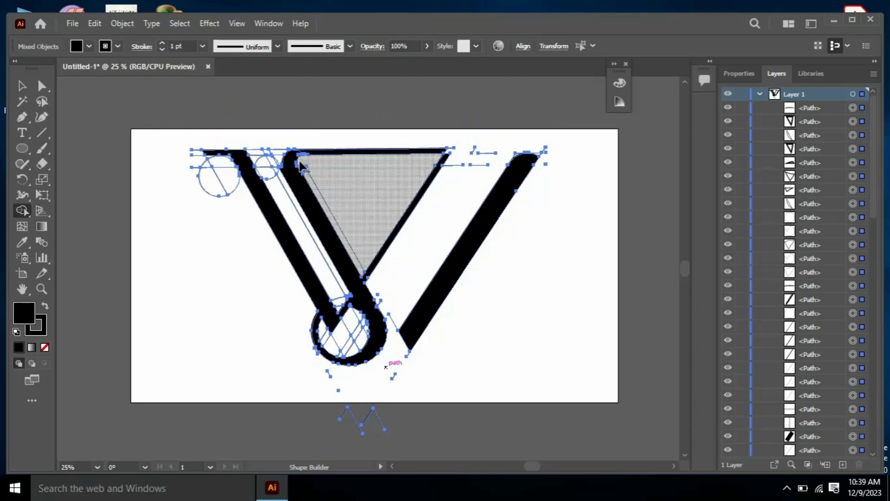
Merge the triangle with the top and left strips and join the circle's fragments, deleting extras.
mouse_move(322, 181)
mouse_down()
mouse_move(330, 211)
mouse_move(324, 204)
mouse_up()
click(279, 180)
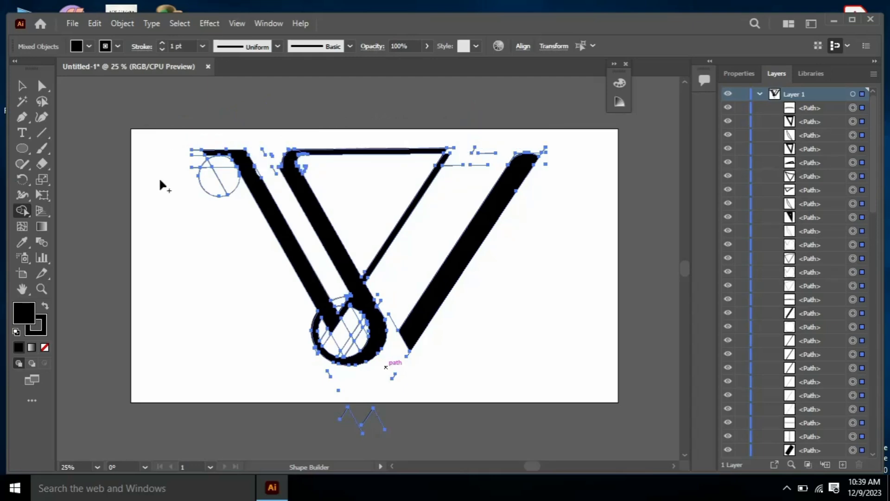
drag(199, 154, 207, 181)
drag(208, 181, 198, 148)
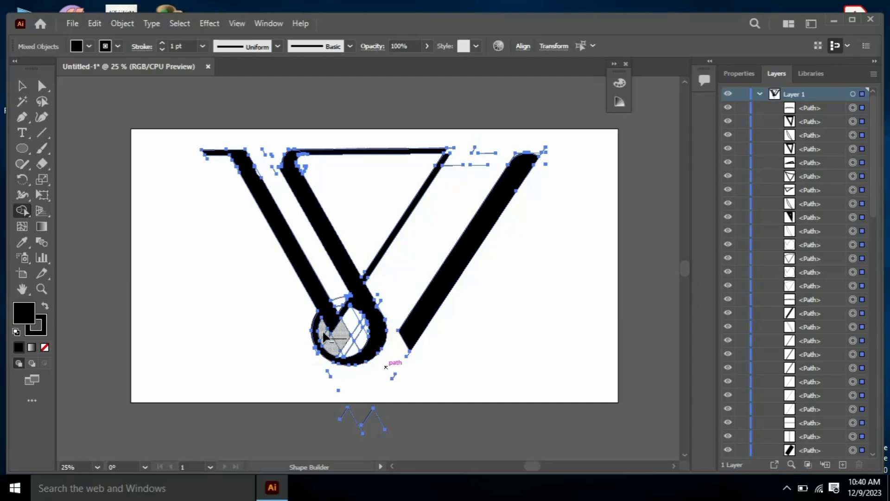
mouse_move(355, 313)
mouse_down()
mouse_move(341, 354)
mouse_move(367, 330)
mouse_up()
Delete the stray zigzag below the artboard and the small leftover dashed path.
drag(453, 374, 342, 429)
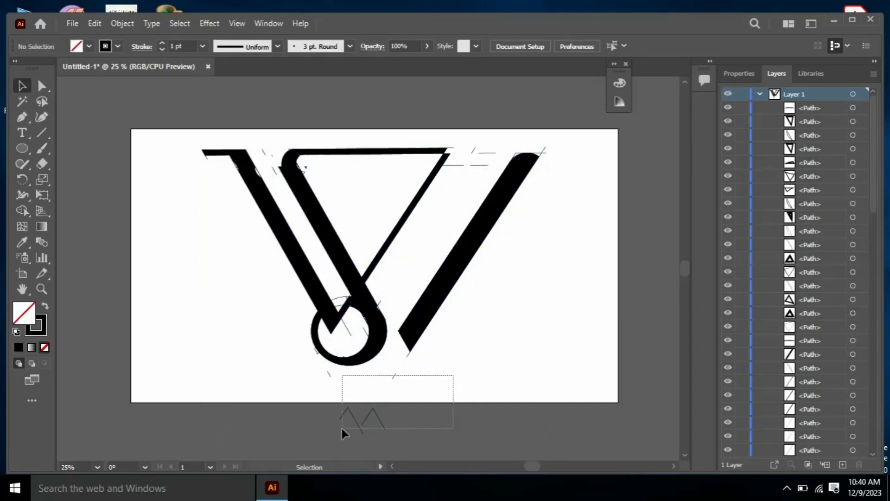
key(Delete)
click(474, 154)
key(Delete)
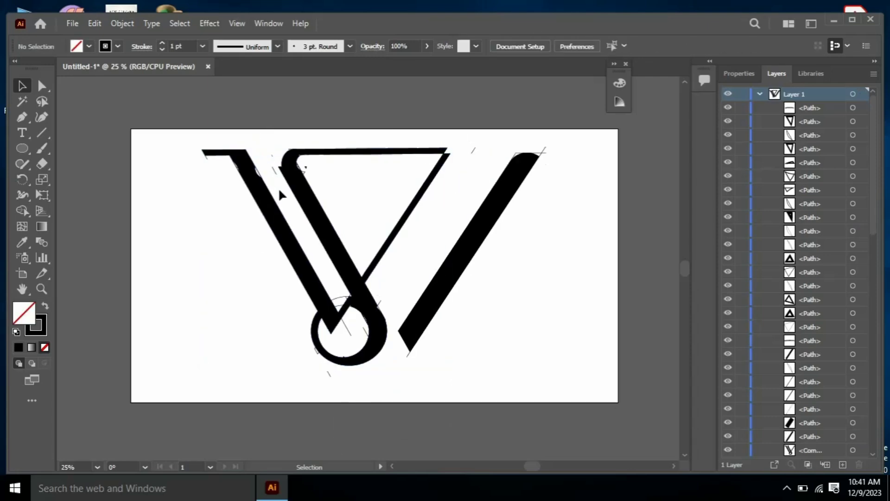
drag(279, 180, 278, 188)
drag(358, 324, 341, 340)
Merge the small region beside the circle and the circle's interior with Shape Builder.
click(330, 278)
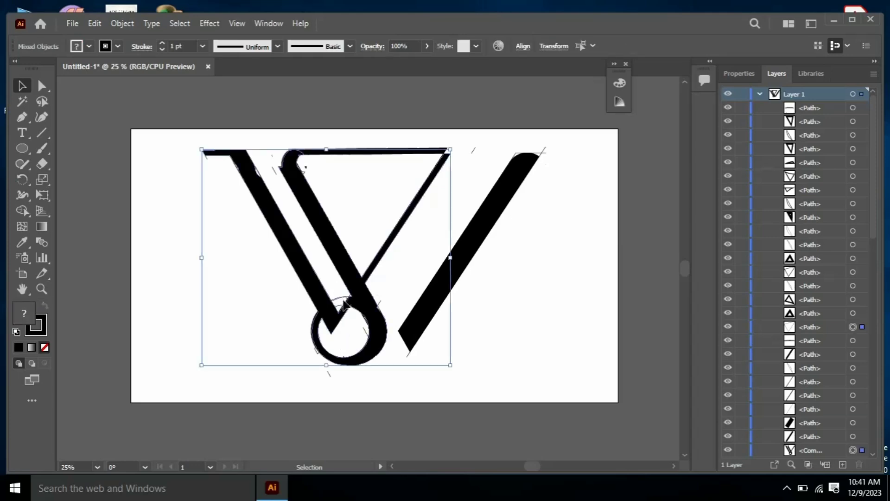
click(563, 354)
key(ctrl+a)
key(shift+m)
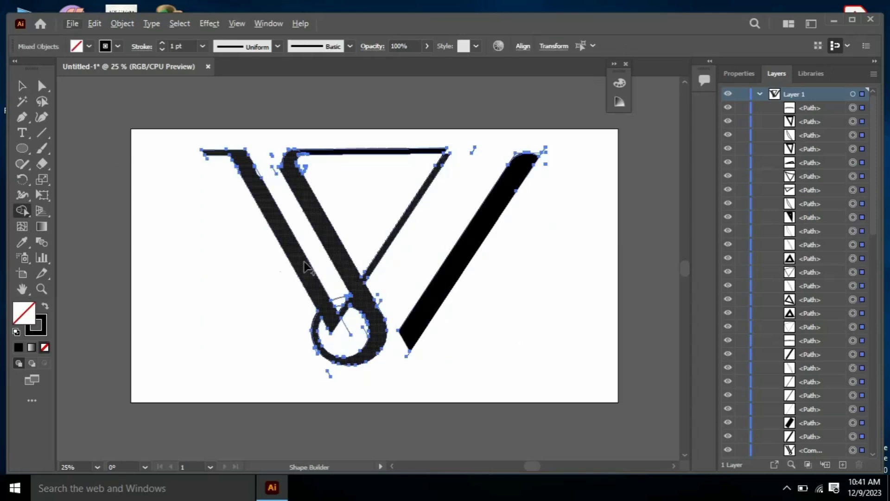
click(340, 303)
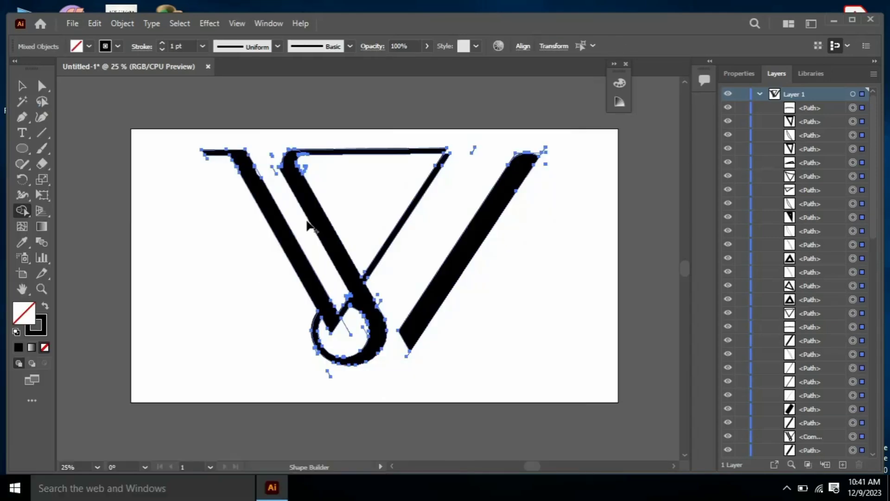
click(352, 327)
Set the stroke to None on all artwork and delete the stray path at the right bar's end.
click(21, 86)
key(ctrl+a)
click(118, 46)
click(6, 66)
click(588, 241)
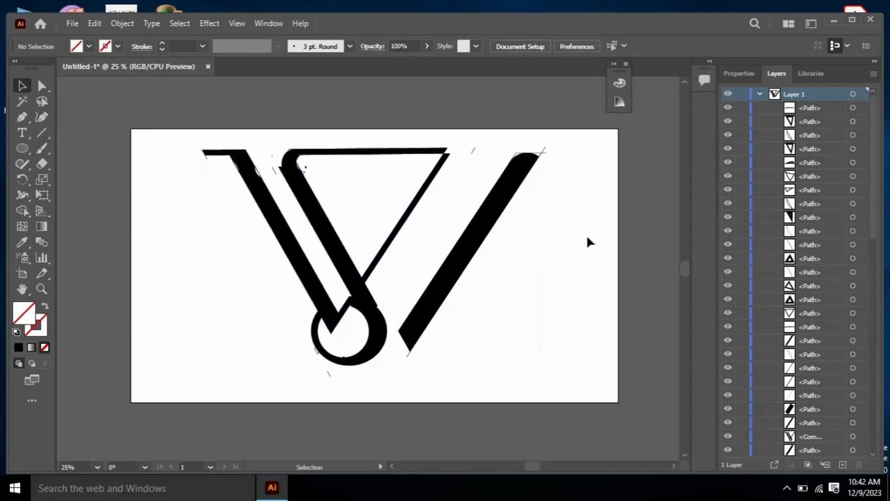
click(274, 176)
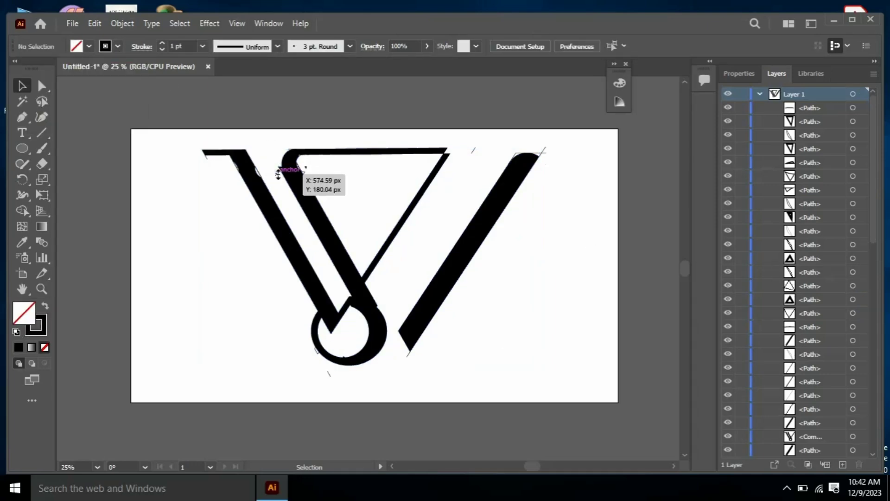
click(407, 353)
key(Delete)
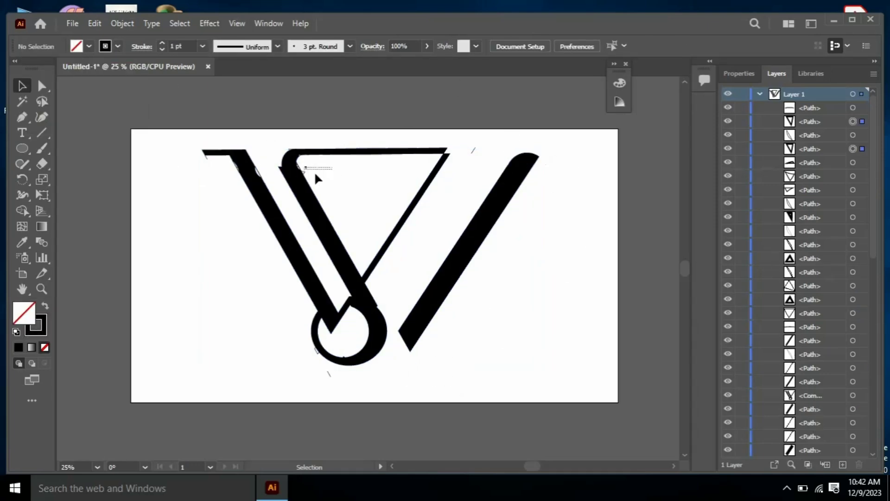
Isolate and exit the V compound path, then move it aside and back onto the artboard.
double_click(307, 181)
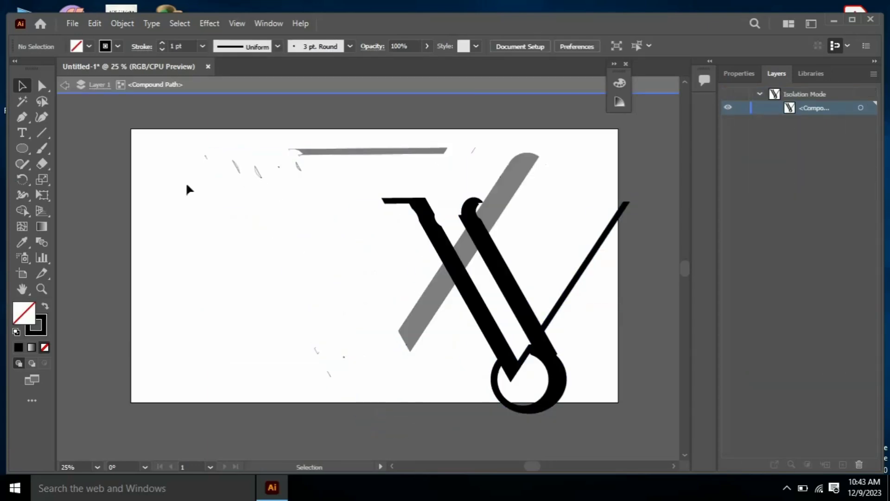
double_click(301, 198)
drag(524, 287, 198, 292)
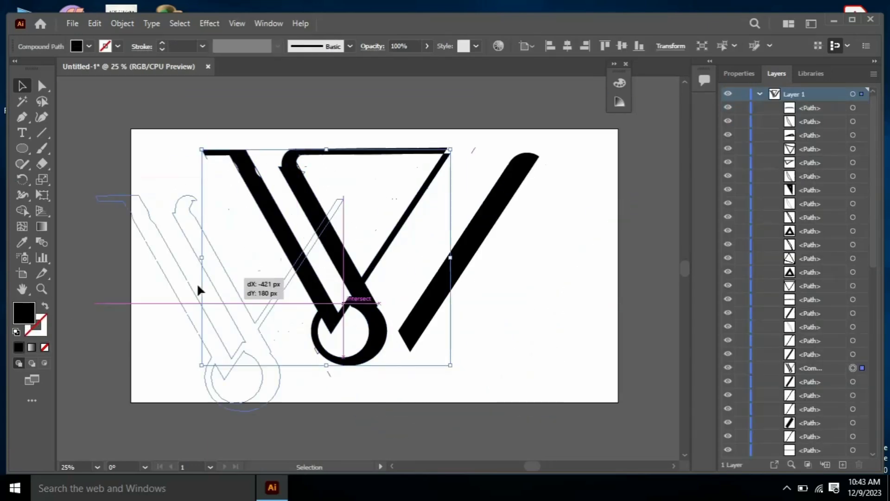
drag(353, 172, 236, 176)
drag(151, 337, 302, 285)
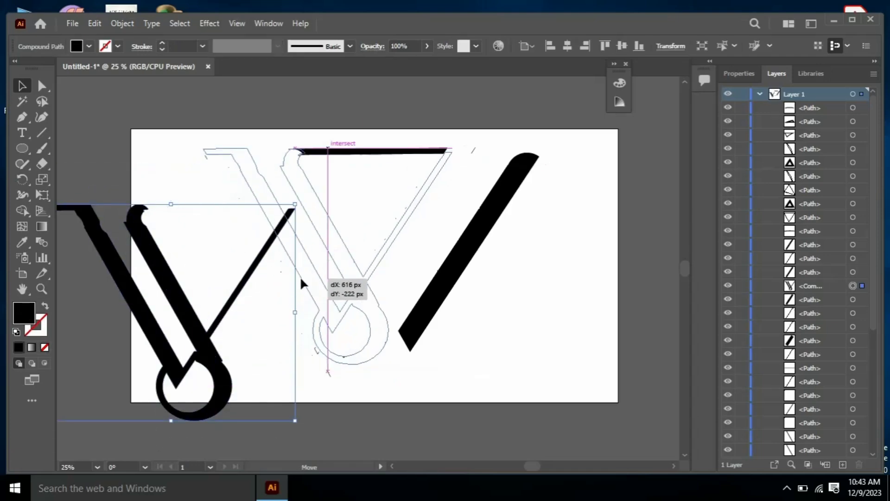
click(598, 306)
Nudge the V compound into alignment and shift the right diagonal bar slightly up-left.
drag(320, 327, 427, 265)
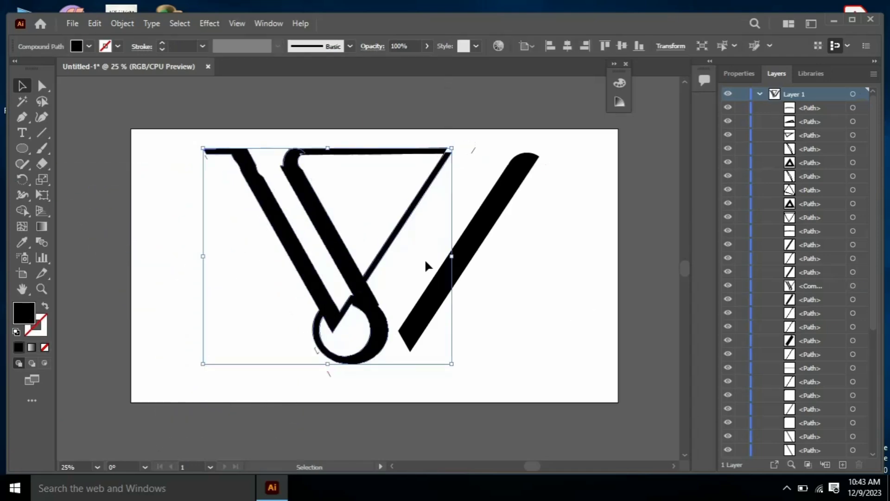
drag(346, 154, 350, 156)
click(490, 153)
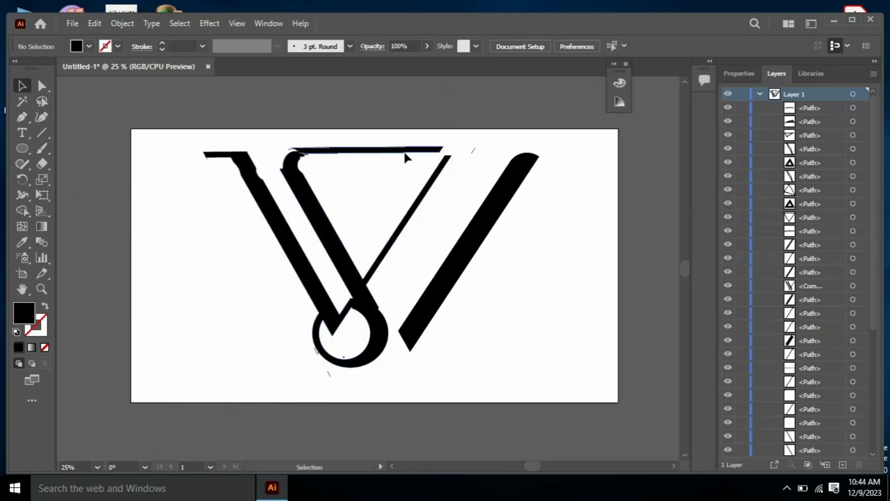
drag(491, 208, 481, 201)
click(587, 226)
Change the whole V's fill from red to a gradient.
key(ctrl+a)
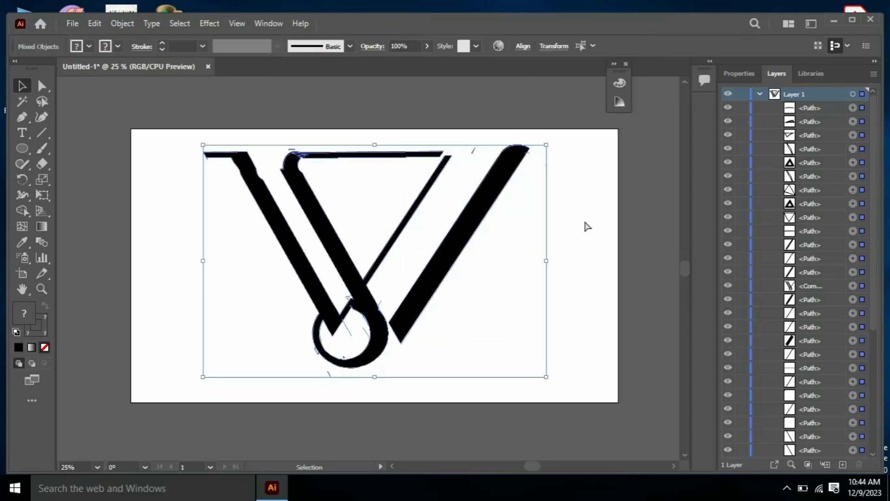
click(77, 46)
click(54, 69)
click(31, 349)
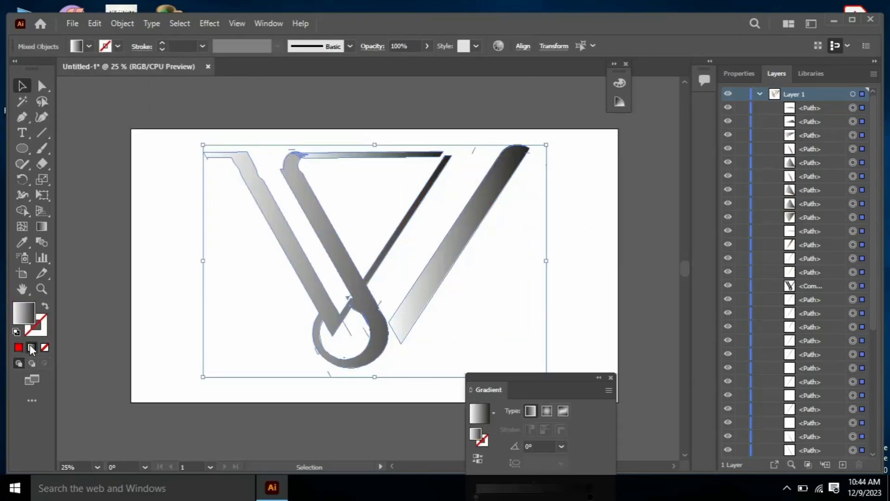
drag(510, 391, 530, 193)
drag(613, 300, 533, 301)
Set the gradient stops to red, blue and magenta.
double_click(613, 300)
click(497, 342)
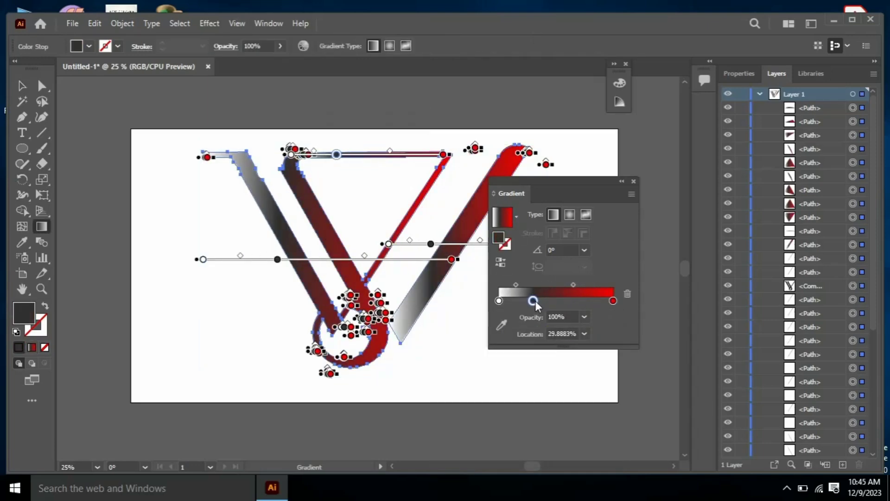
click(563, 301)
double_click(562, 300)
click(513, 343)
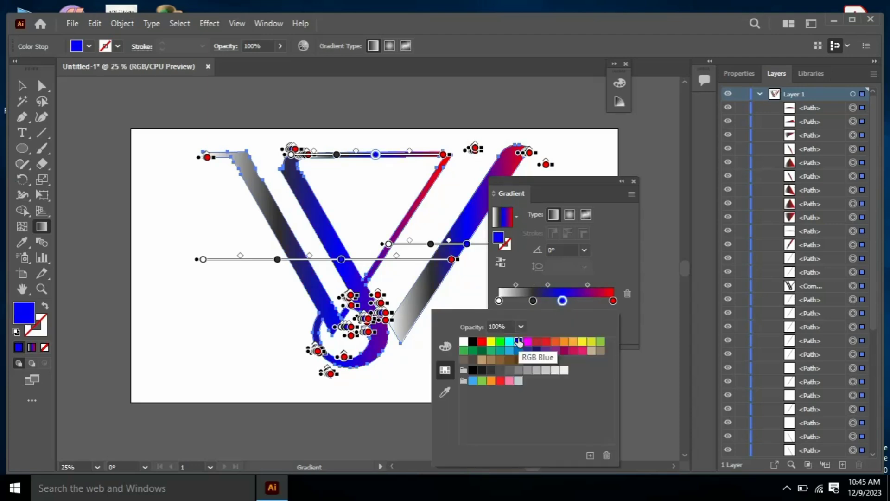
click(538, 300)
double_click(538, 301)
click(564, 358)
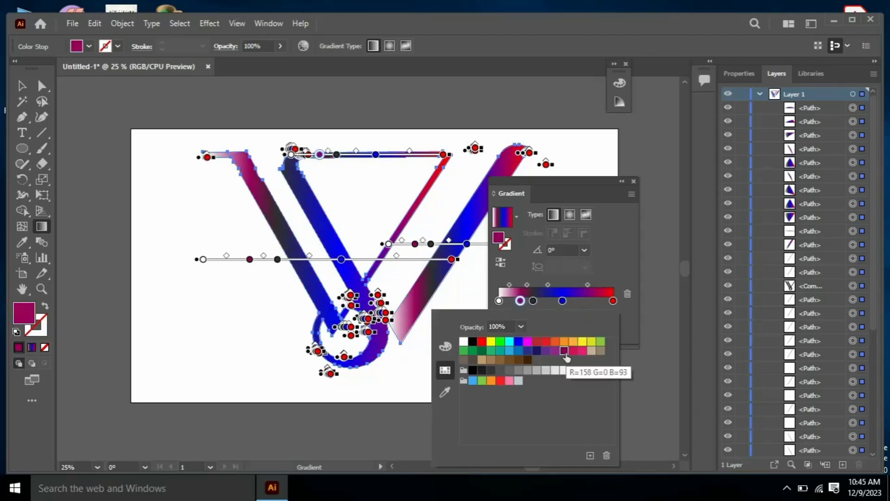
click(634, 181)
key(v)
click(597, 273)
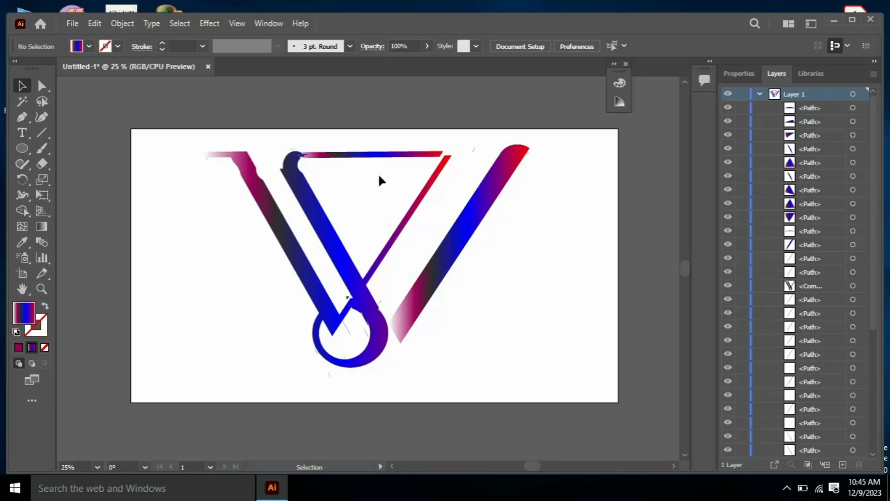
Add a 'TVS LOGO' text caption set in Trajan Color at 72 pt.
key(t)
drag(178, 267, 275, 313)
key(BackSpace)
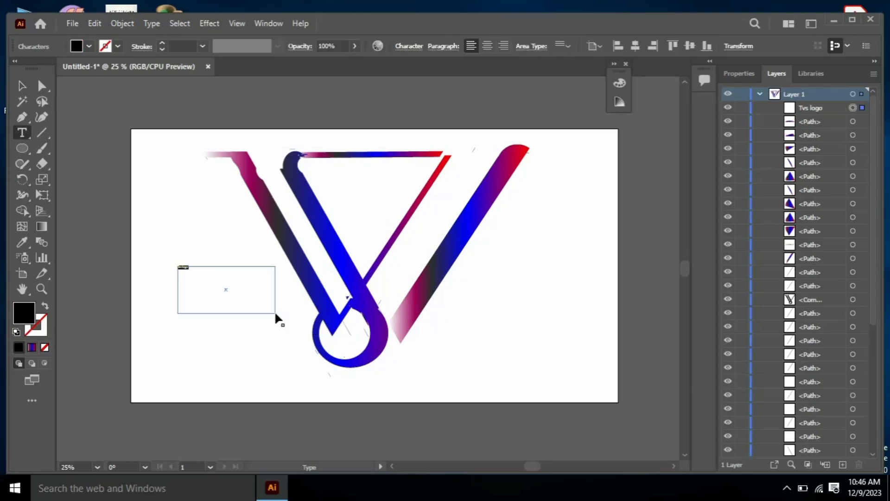
key(ctrl+t)
click(424, 124)
click(338, 450)
click(350, 162)
click(367, 394)
key(Escape)
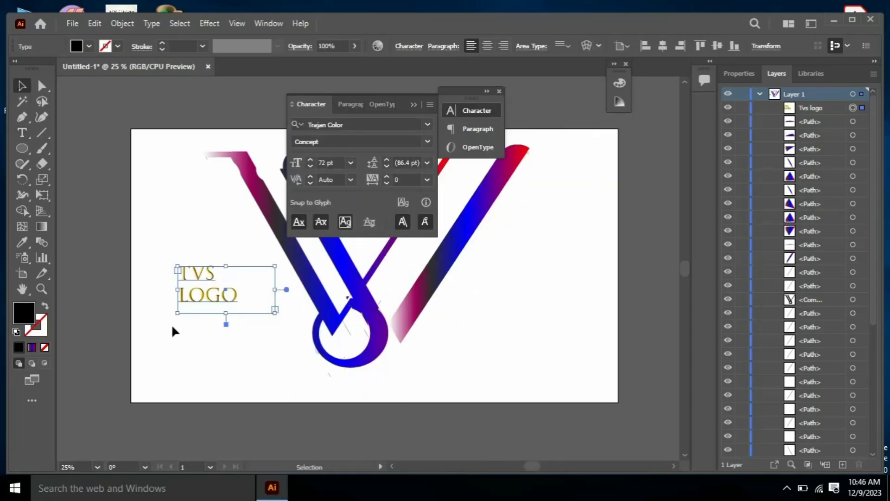
Widen the caption onto one line, move it below the V, and reselect the logo.
drag(178, 313, 132, 337)
drag(193, 272, 433, 378)
click(500, 91)
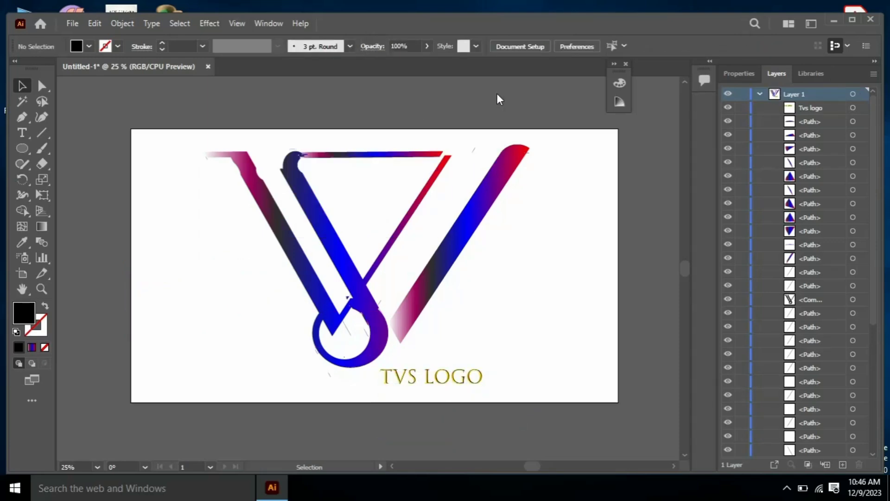
drag(183, 143, 521, 332)
click(209, 23)
click(213, 54)
Apply a 3D Inflate effect to the gradient V logo and collapse the 3D panel.
click(390, 107)
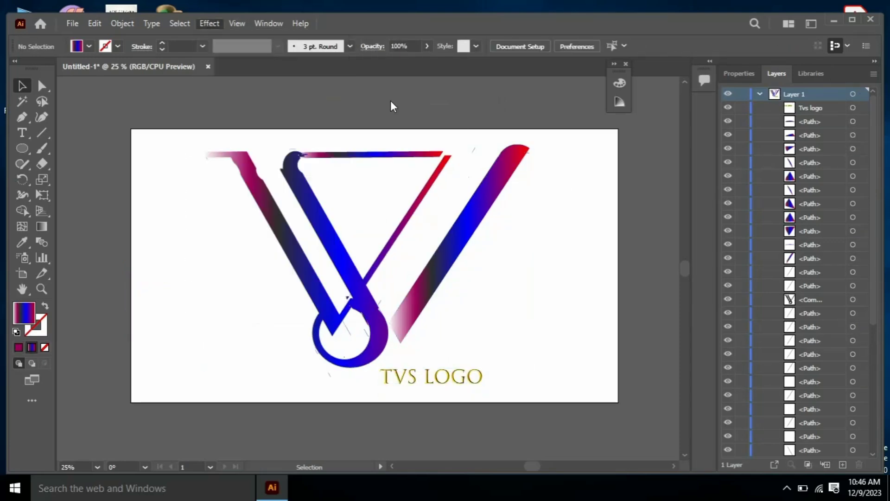
click(637, 160)
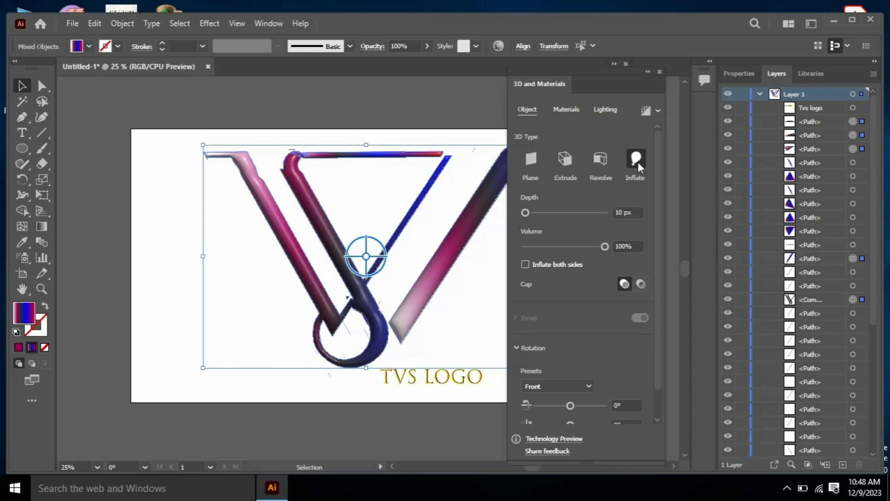
click(662, 78)
click(577, 274)
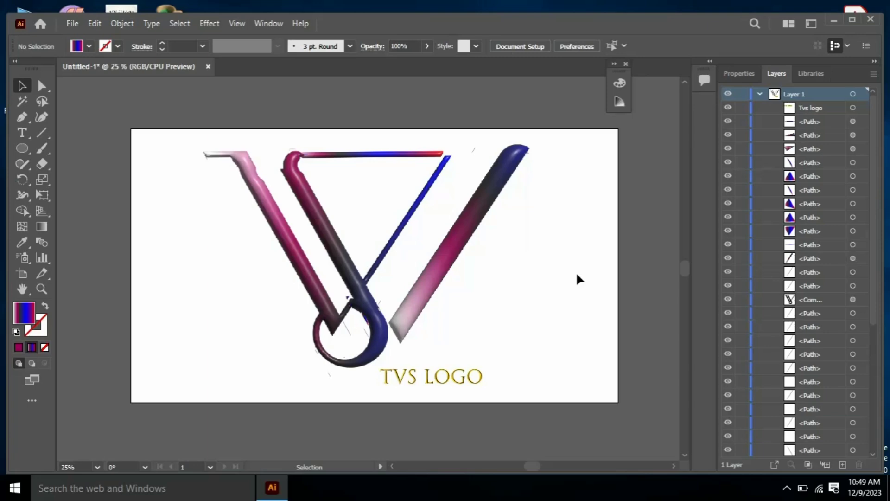
click(95, 24)
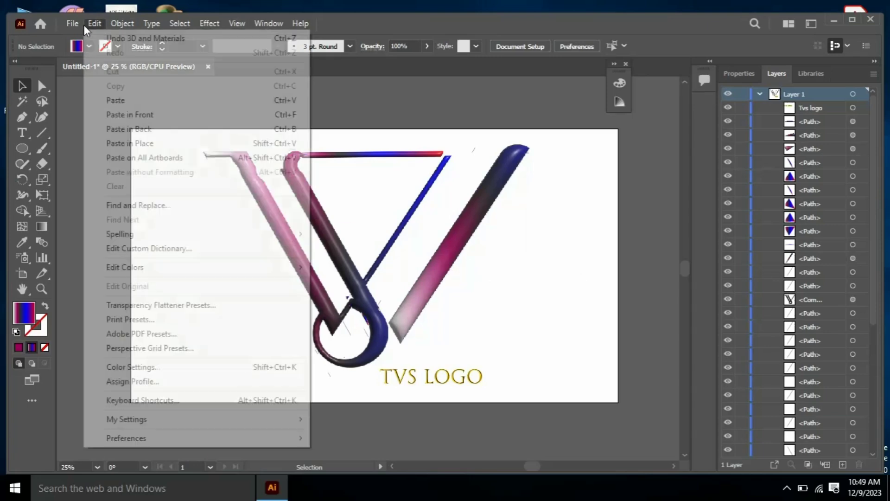